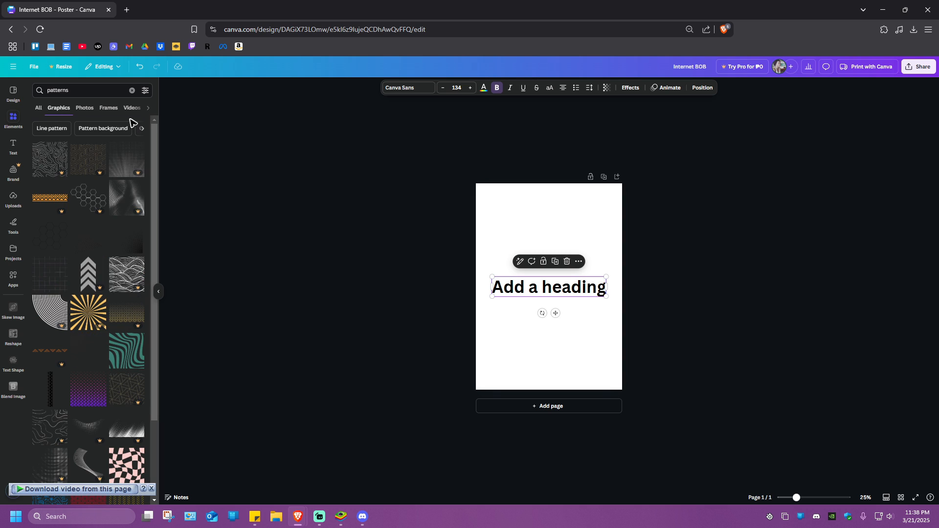
Step: Clear the poster page by placing and deleting a purple dotted pattern, and by deleting the existing heading
{"action": "left_click_drag", "start_coordinate": [94, 406], "coordinate": [546, 238]}
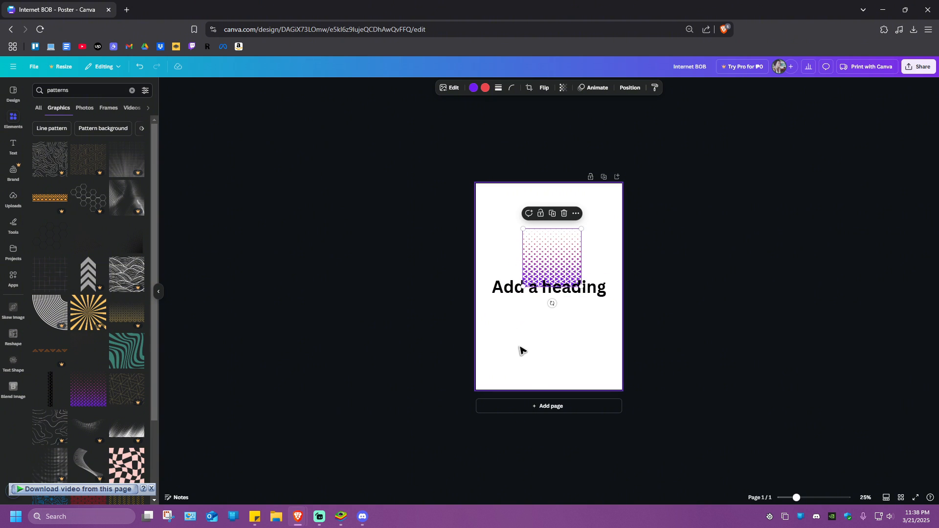
{"action": "key", "text": "Delete"}
{"action": "left_click", "coordinate": [530, 292]}
{"action": "key", "text": "Delete"}
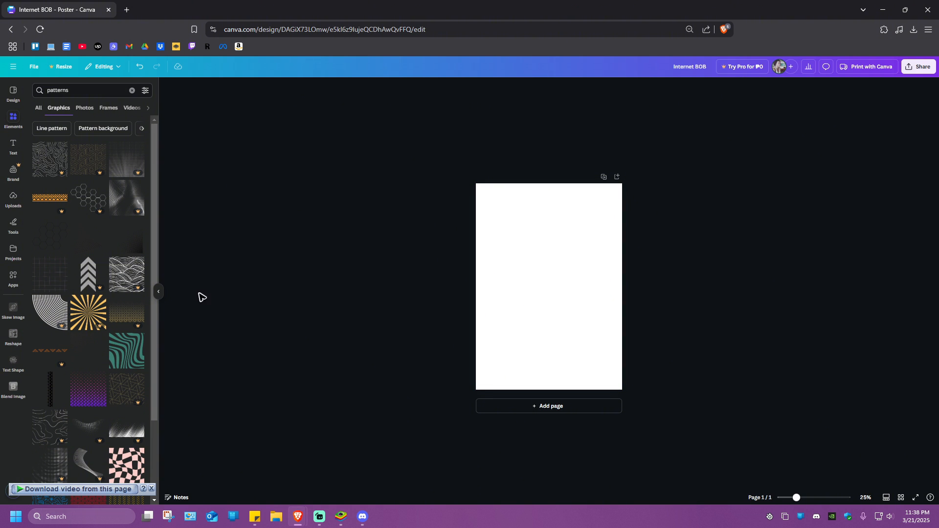
Step: Add a heading to the blank poster page with the text "Internet BOB"
{"action": "left_click", "coordinate": [158, 293]}
{"action": "scroll", "coordinate": [557, 307], "scroll_direction": "up", "scroll_amount": 5}
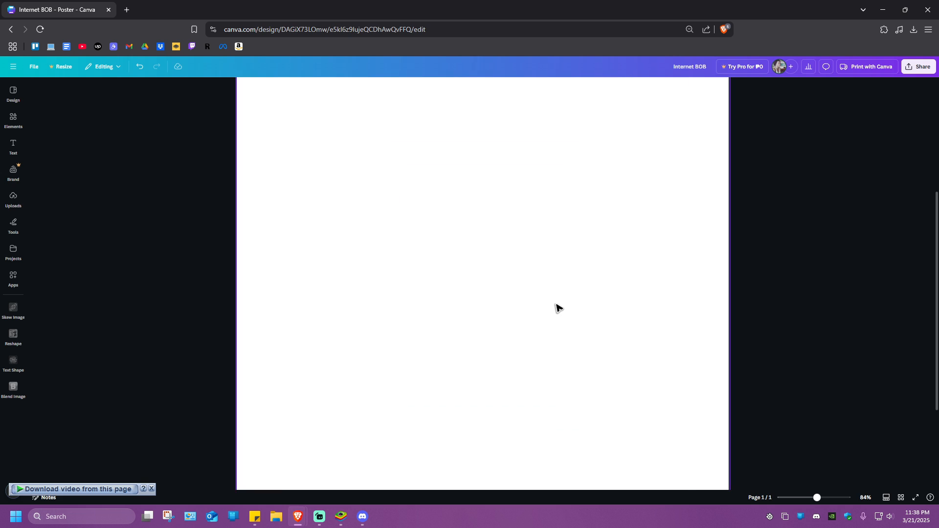
{"action": "scroll", "coordinate": [557, 307], "scroll_direction": "down", "scroll_amount": 5}
{"action": "left_click", "coordinate": [13, 145]}
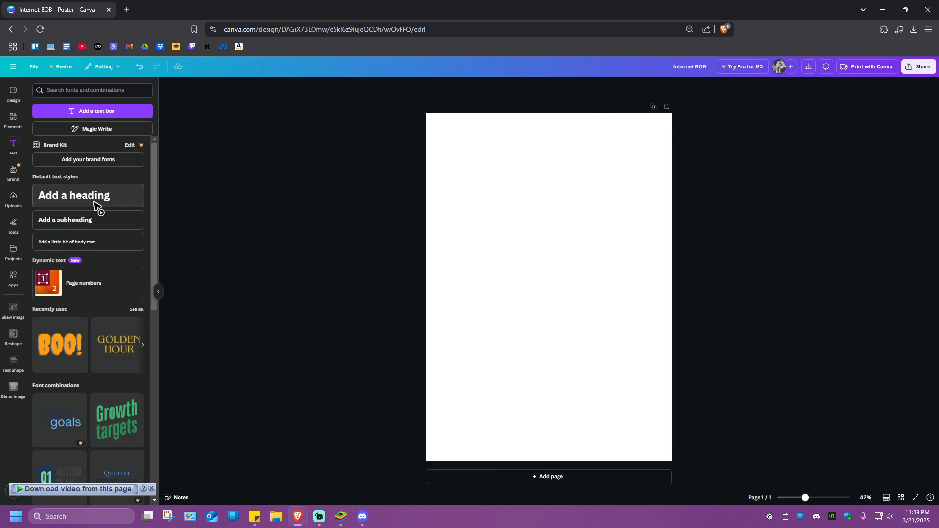
{"action": "left_click", "coordinate": [96, 205]}
{"action": "type", "text": "Int"}
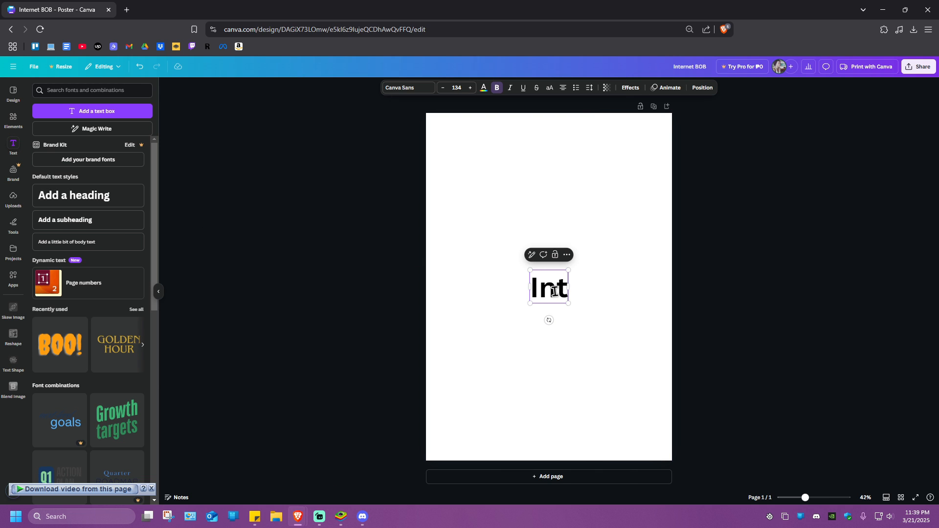
{"action": "type", "text": "ernet BOB"}
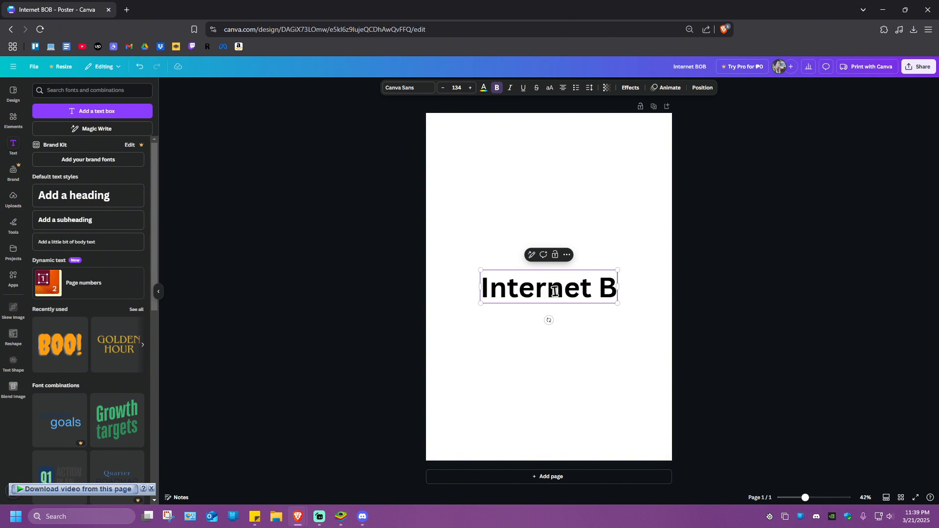
{"action": "left_click", "coordinate": [748, 288]}
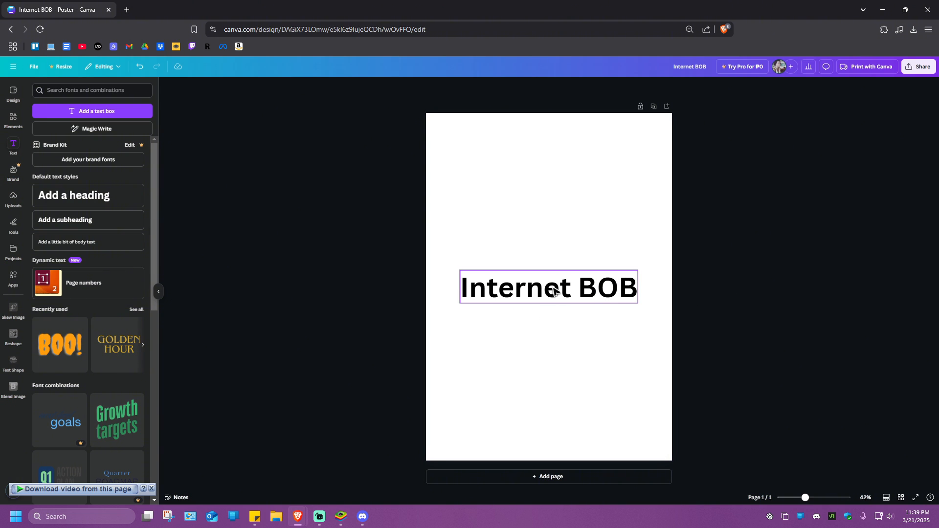
Step: Enlarge the "Internet BOB" heading to font size 181, nearly the full page width, and center it on the page
{"action": "left_click_drag", "start_coordinate": [544, 287], "coordinate": [514, 247]}
{"action": "left_click_drag", "start_coordinate": [608, 264], "coordinate": [669, 275]}
{"action": "left_click_drag", "start_coordinate": [566, 255], "coordinate": [566, 290]}
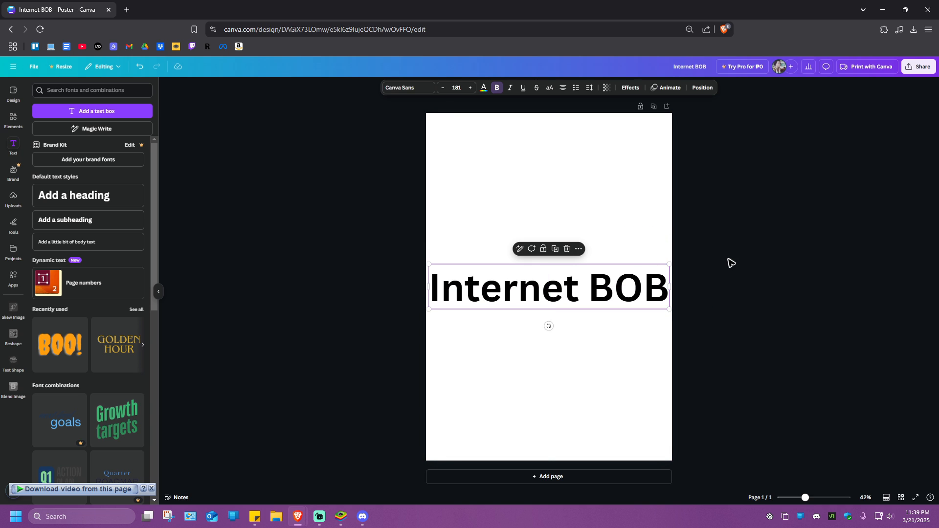
{"action": "left_click", "coordinate": [735, 317]}
Step: Download the design as a PNG image named "Internet BOB" to the Desktop folder
{"action": "key", "text": "ctrl+minus"}
{"action": "left_click", "coordinate": [925, 70]}
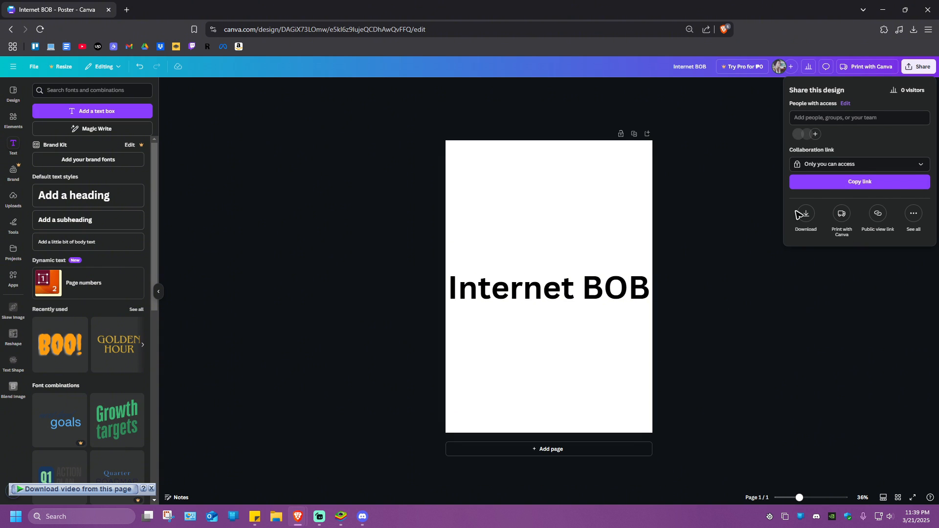
{"action": "left_click", "coordinate": [802, 213]}
{"action": "left_click", "coordinate": [845, 231]}
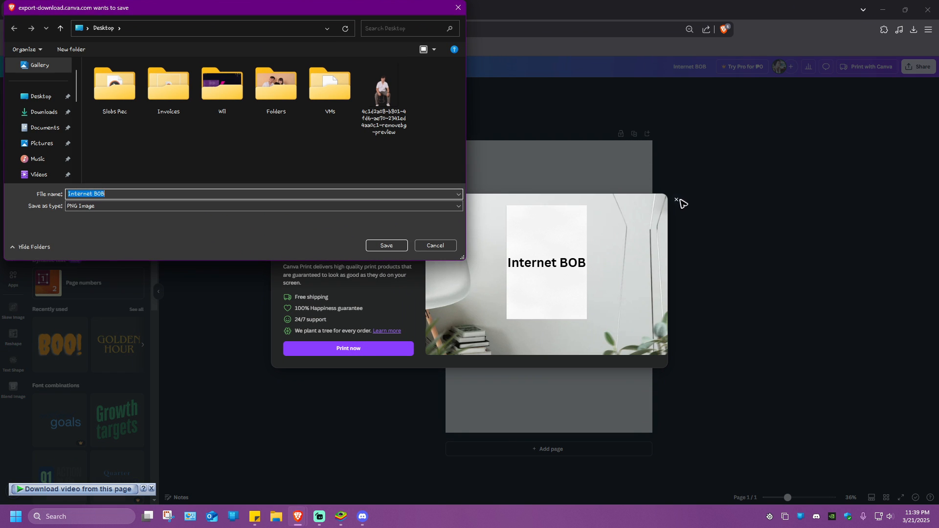
{"action": "left_click", "coordinate": [41, 96]}
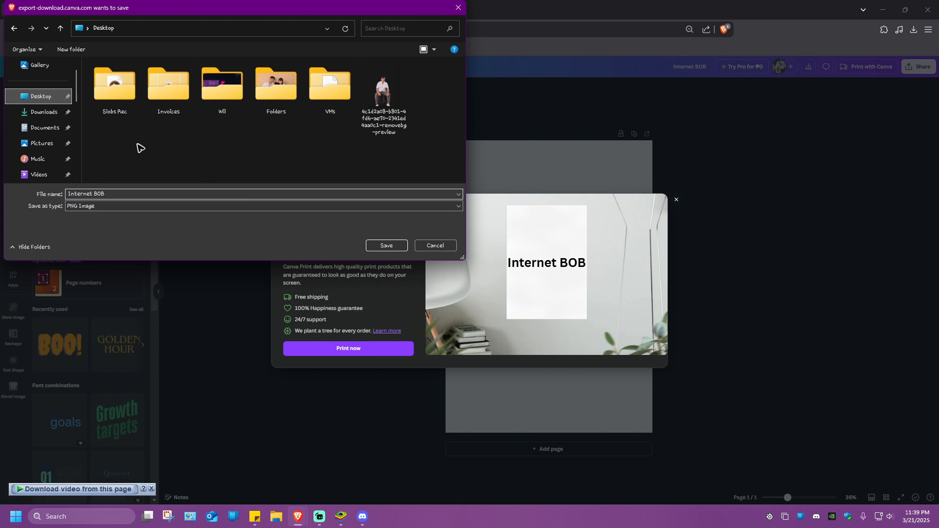
{"action": "left_click", "coordinate": [380, 245]}
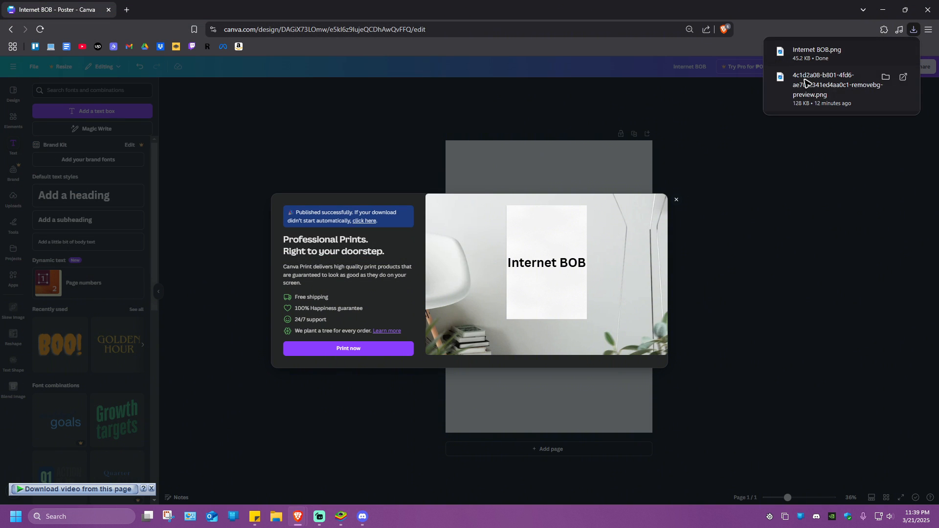
Step: Resize the browser window to expose the desktop icons, and open remove.bg in a new browser tab
{"action": "left_click_drag", "start_coordinate": [658, 12], "coordinate": [938, 64]}
{"action": "left_click_drag", "start_coordinate": [471, 184], "coordinate": [59, 196]}
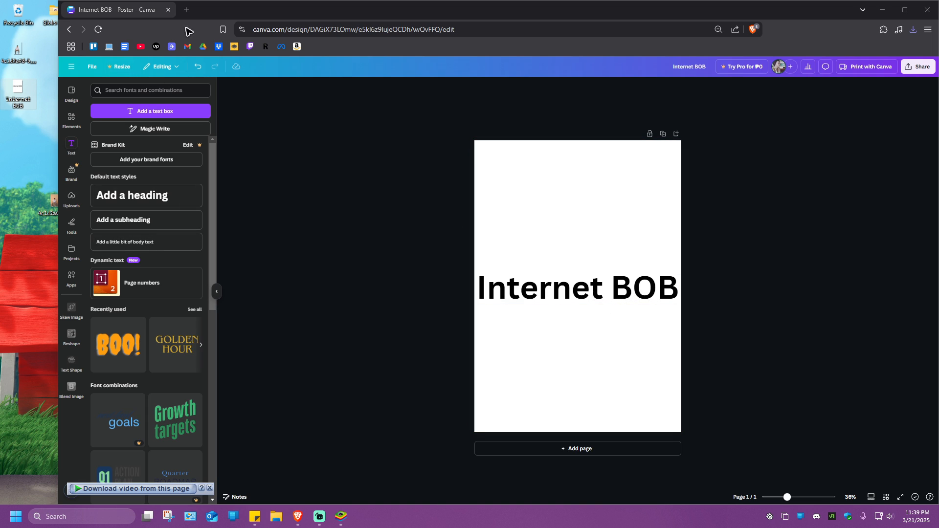
{"action": "left_click", "coordinate": [186, 10]}
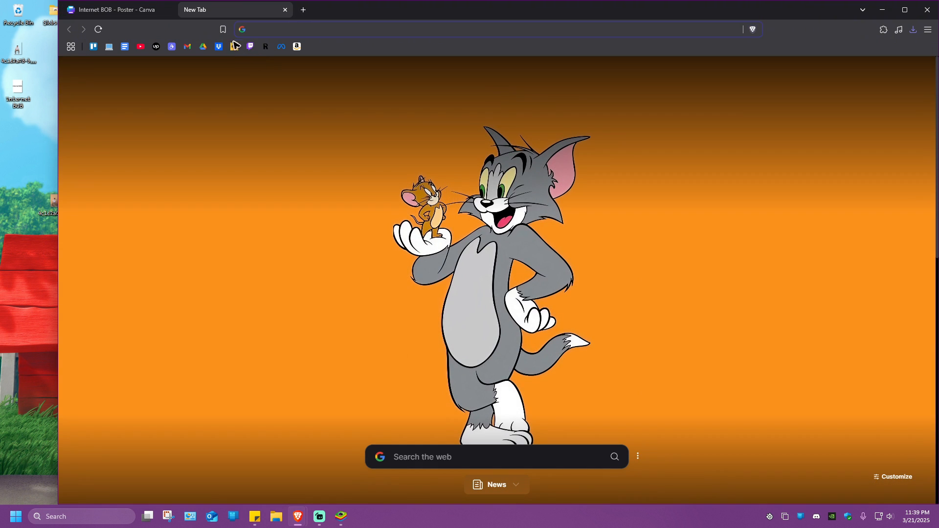
{"action": "left_click", "coordinate": [235, 46]}
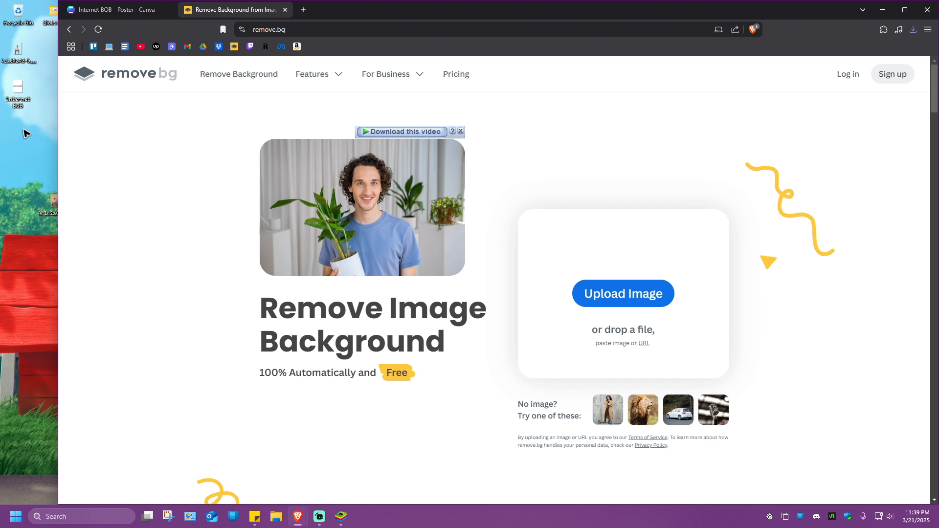
Step: Remove the background from the Internet BOB image and save the result on the desktop as a PNG named "no background"
{"action": "left_click_drag", "start_coordinate": [18, 90], "coordinate": [510, 240]}
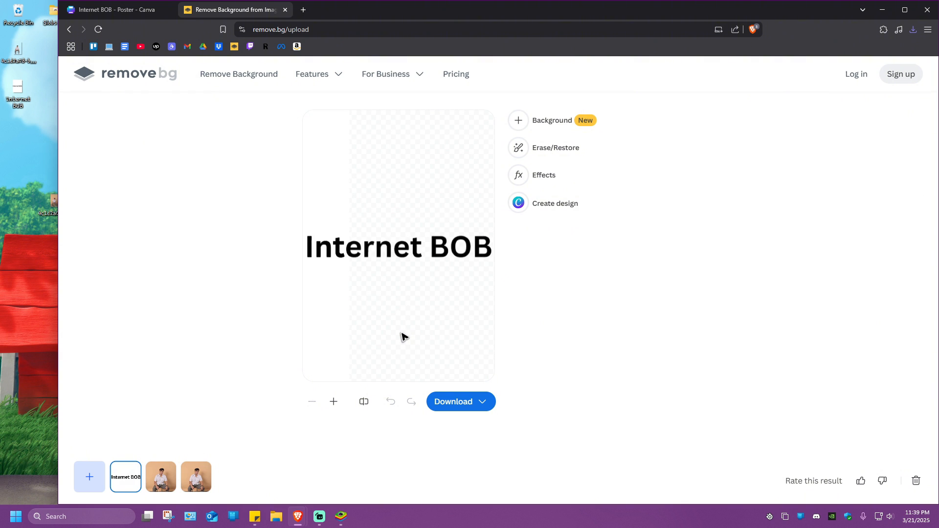
{"action": "right_click", "coordinate": [399, 237]}
{"action": "left_click", "coordinate": [440, 243]}
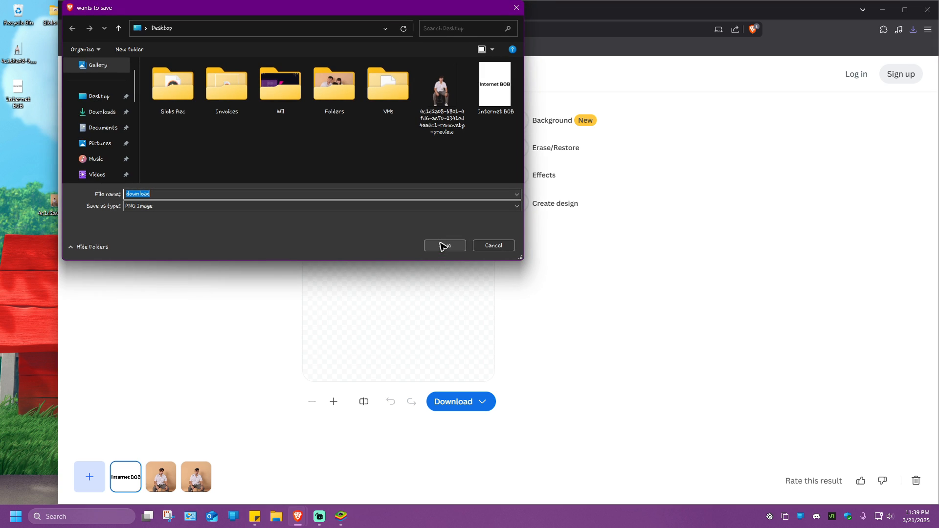
{"action": "left_click", "coordinate": [150, 208]}
{"action": "left_click", "coordinate": [147, 214]}
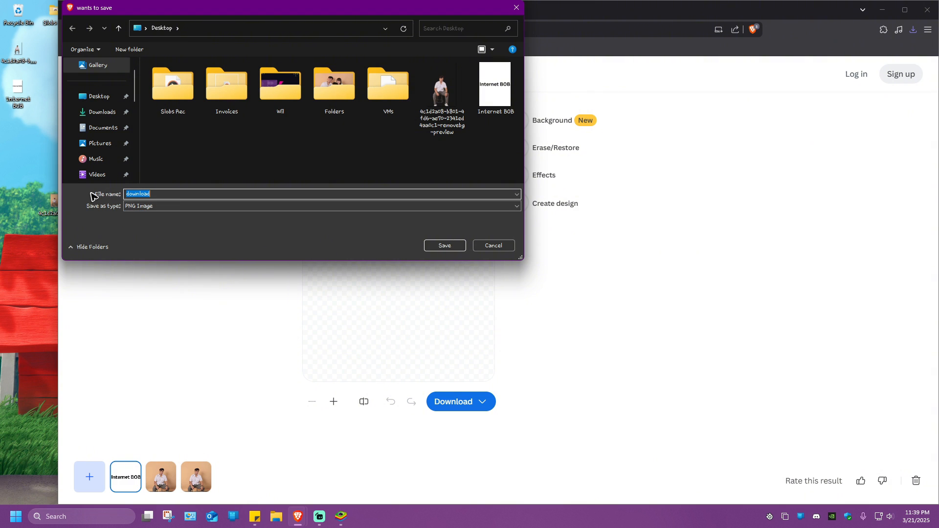
{"action": "type", "text": "no background"}
{"action": "left_click", "coordinate": [447, 246]}
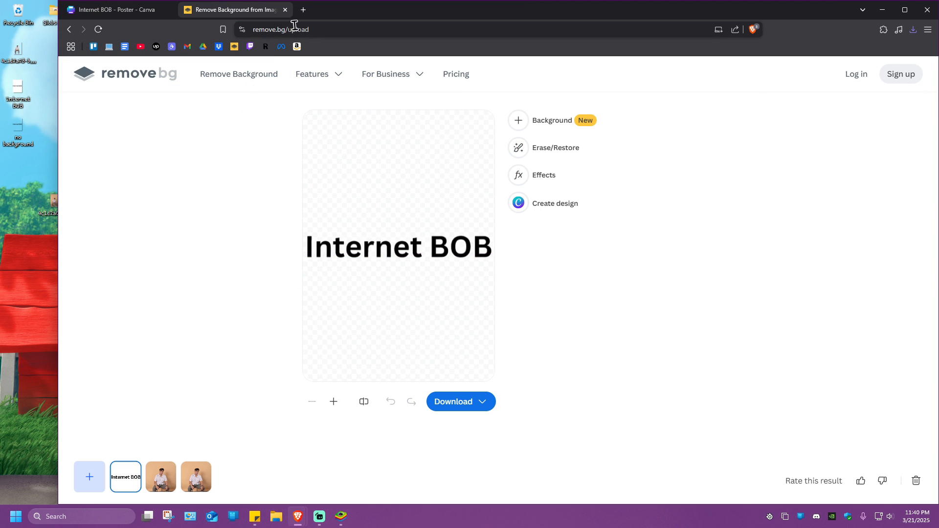
Step: Find and open Photopea in a new browser tab, and load the "no background" image from the desktop into it
{"action": "left_click", "coordinate": [303, 10]}
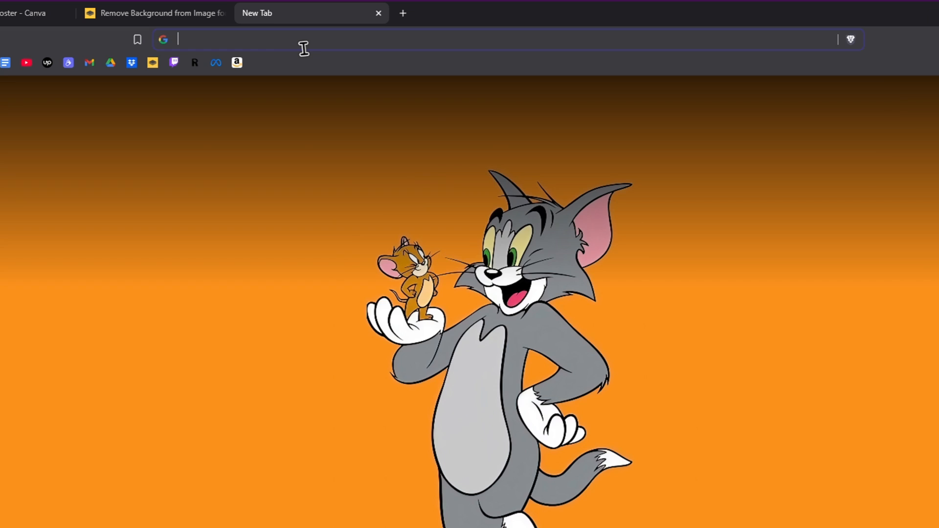
{"action": "type", "text": "photopi"}
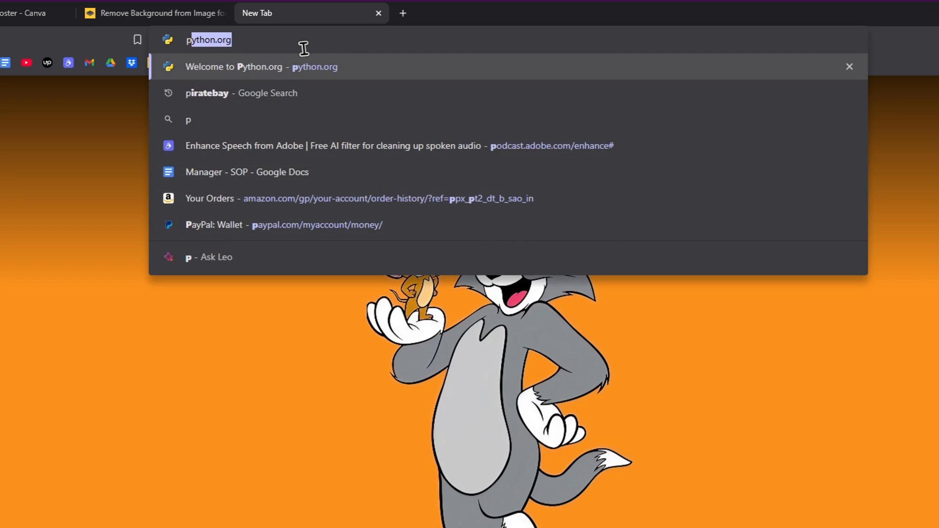
{"action": "type", "text": "a"}
{"action": "key", "text": "Return"}
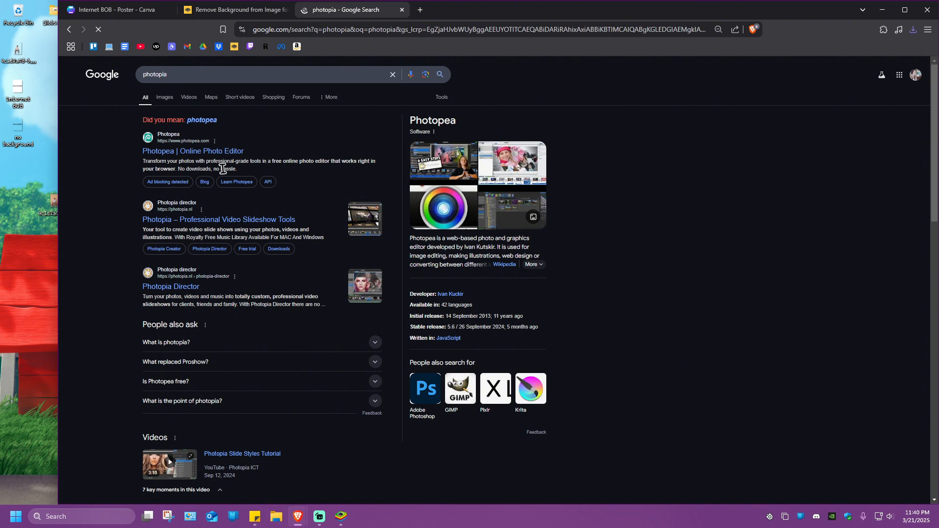
{"action": "left_click", "coordinate": [512, 224]}
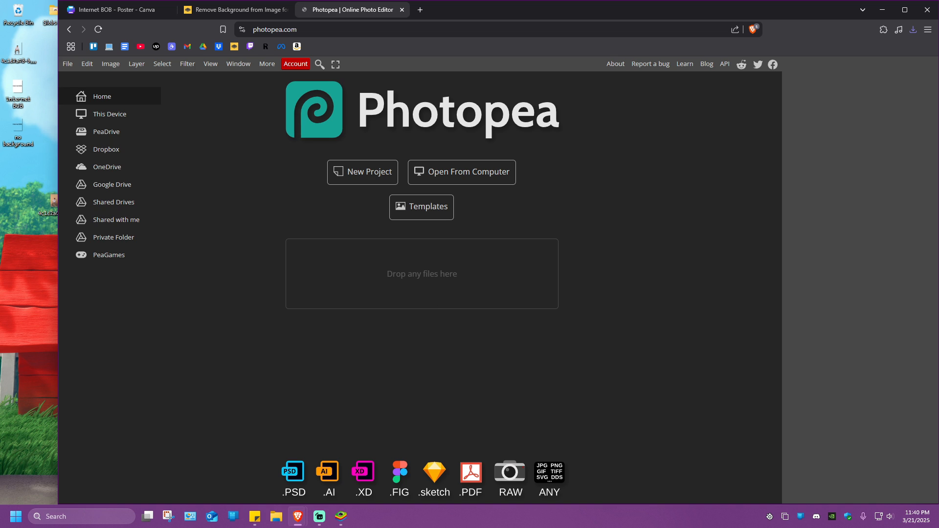
{"action": "left_click", "coordinate": [22, 145]}
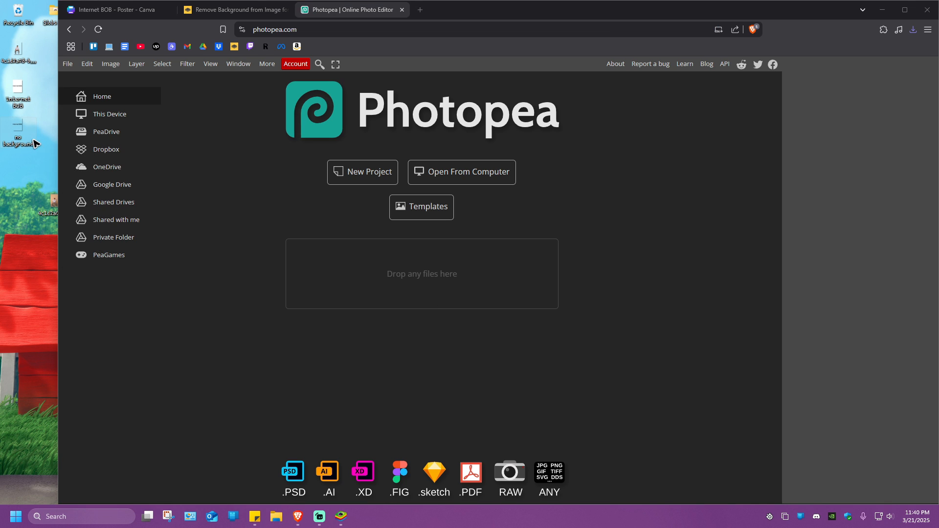
{"action": "left_click_drag", "start_coordinate": [30, 138], "coordinate": [415, 237]}
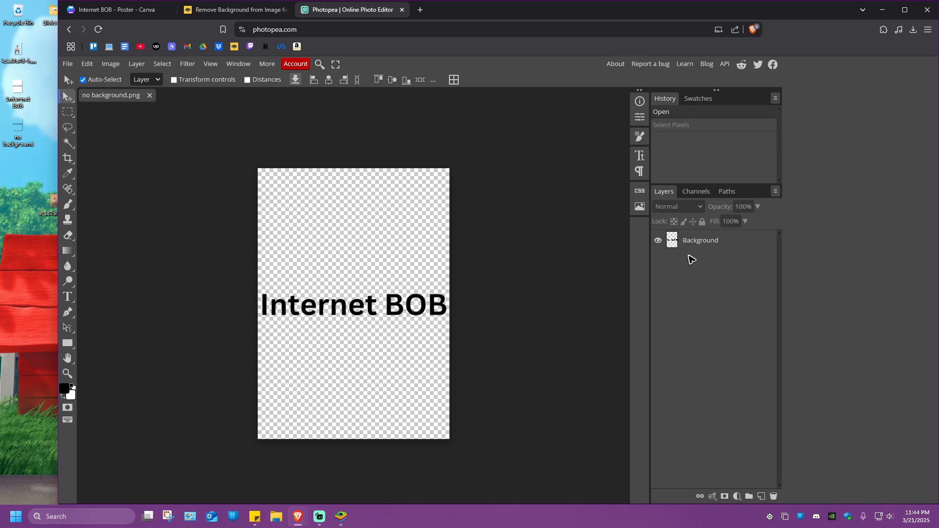
Step: Select the pixels of the Background layer's text and convert the selection to a path
{"action": "left_click", "coordinate": [673, 241], "text": "ctrl"}
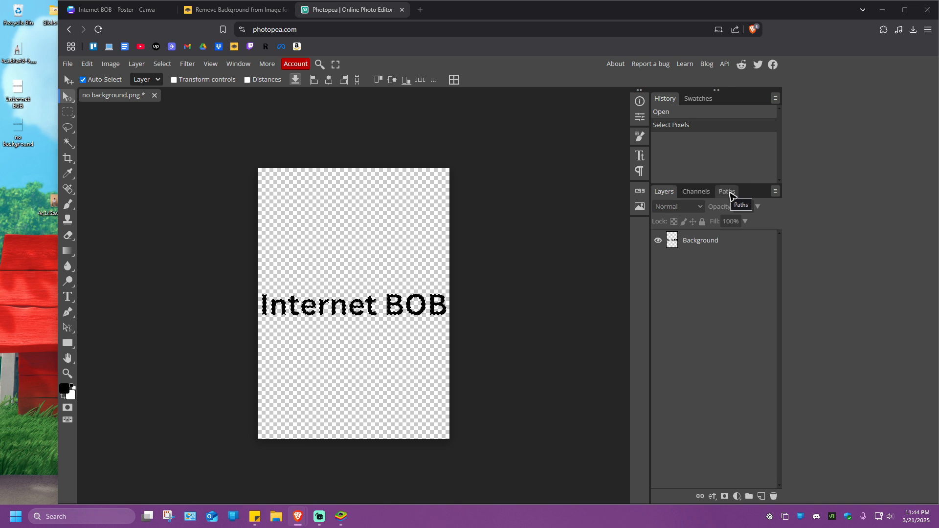
{"action": "left_click", "coordinate": [730, 193]}
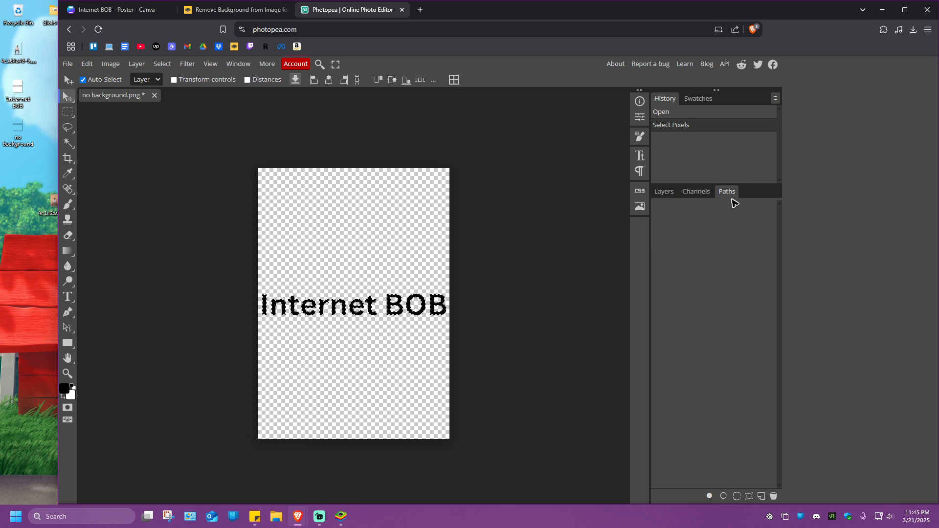
{"action": "left_click", "coordinate": [750, 497]}
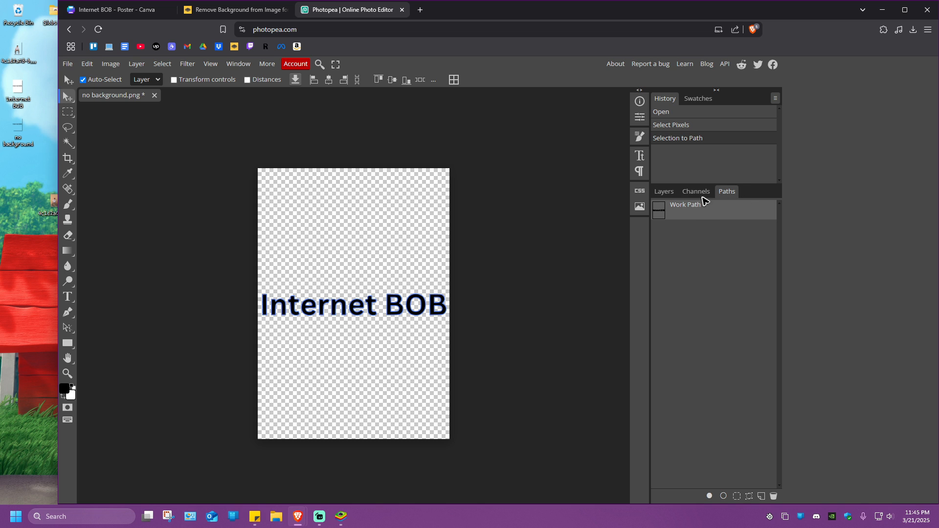
Step: Add a vector mask to the Background layer using the current path
{"action": "left_click", "coordinate": [664, 191]}
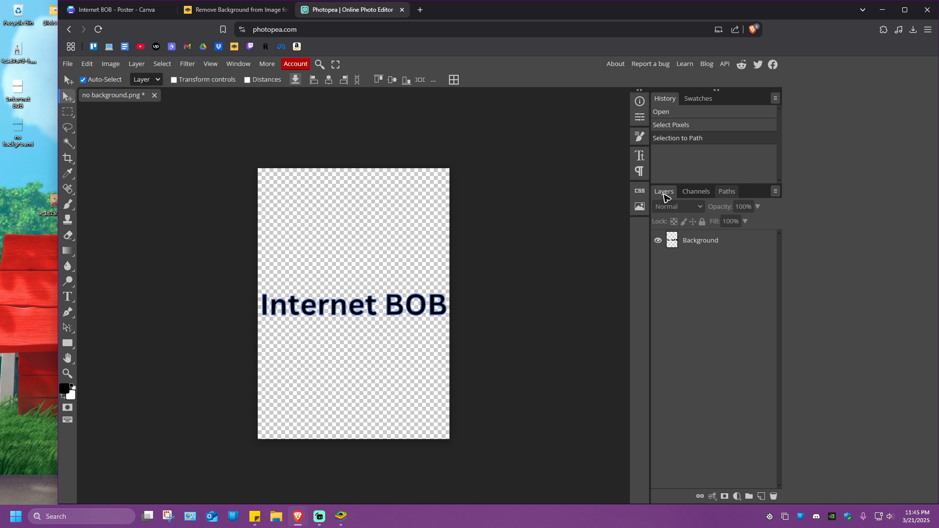
{"action": "left_click", "coordinate": [695, 244]}
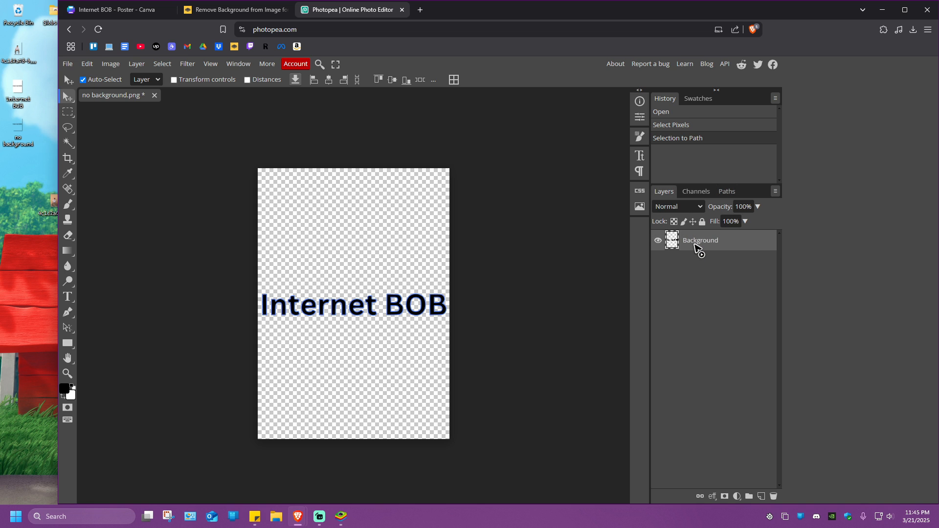
{"action": "left_click", "coordinate": [138, 65]}
{"action": "mouse_move", "coordinate": [186, 228]}
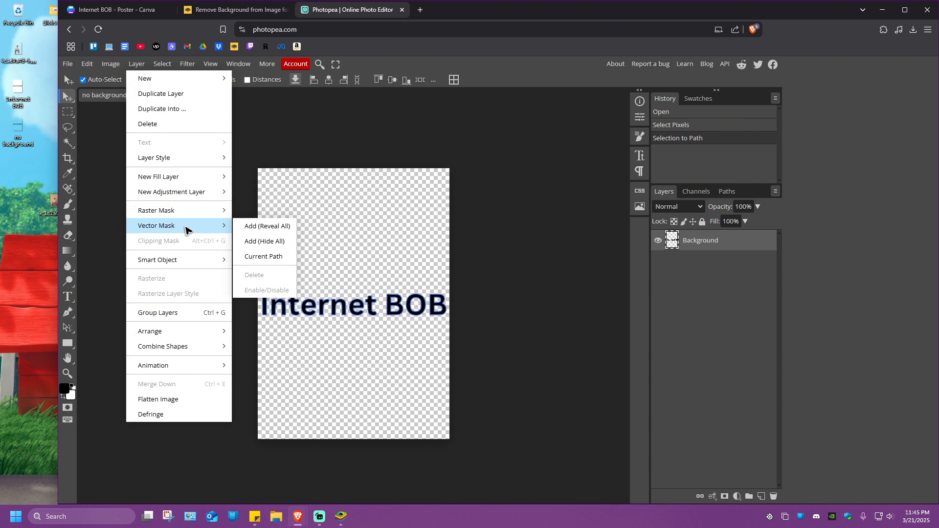
{"action": "left_click", "coordinate": [267, 260]}
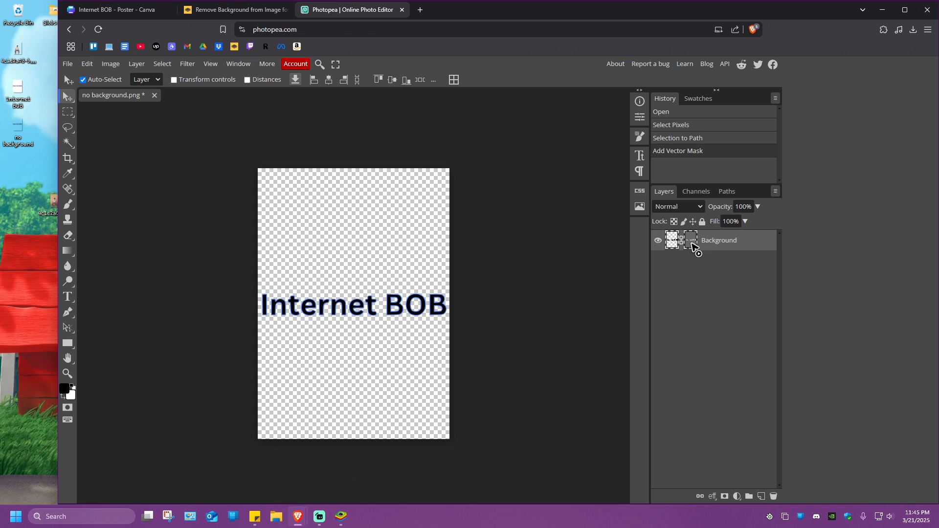
Step: Export the vector-masked Internet BOB image as a PDF and proceed to saving the file
{"action": "left_click", "coordinate": [67, 65]}
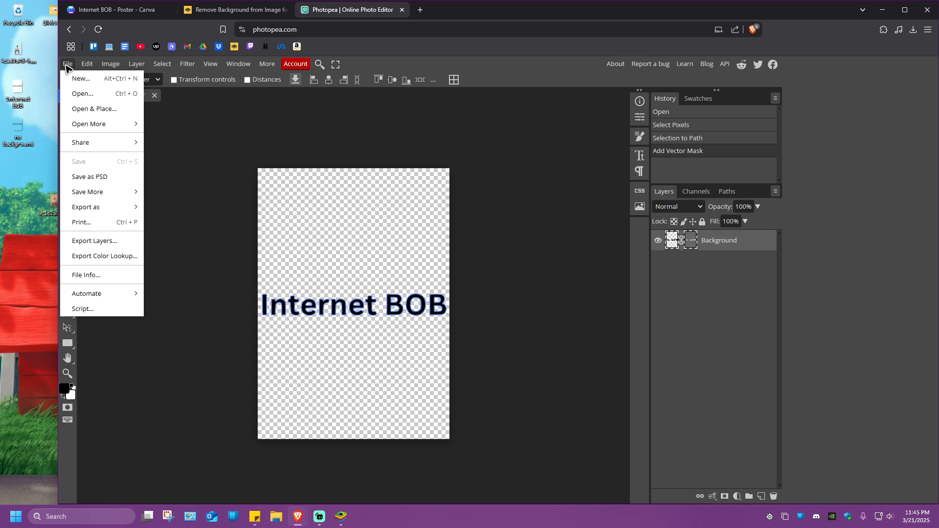
{"action": "mouse_move", "coordinate": [106, 208]}
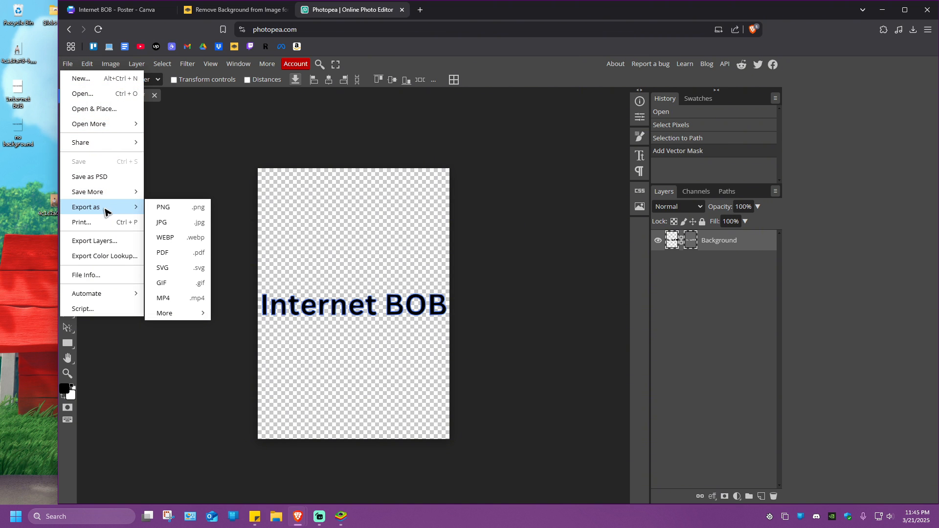
{"action": "left_click", "coordinate": [166, 253]}
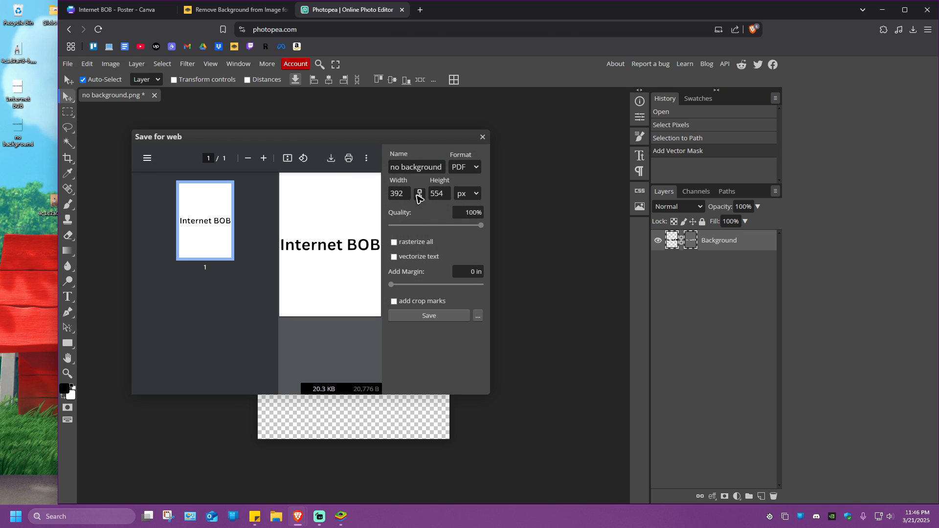
{"action": "left_click", "coordinate": [429, 315]}
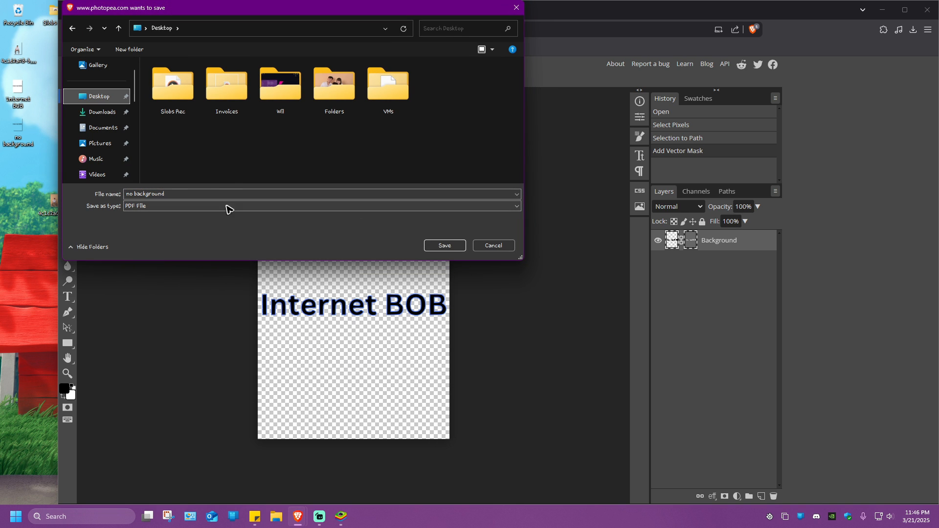
Step: Save the PDF on the desktop under the name "no background X from photopea"
{"action": "double_click", "coordinate": [193, 194]}
{"action": "left_click", "coordinate": [193, 195]}
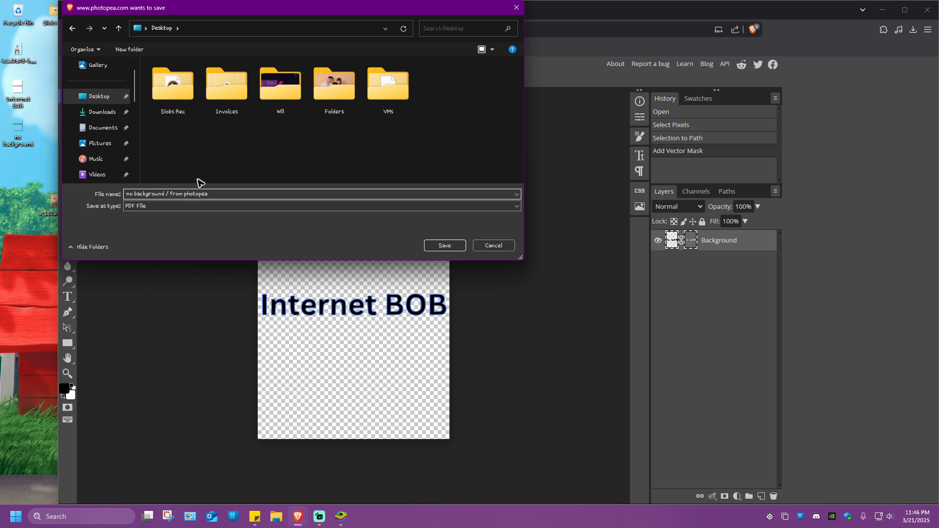
{"action": "left_click", "coordinate": [432, 245]}
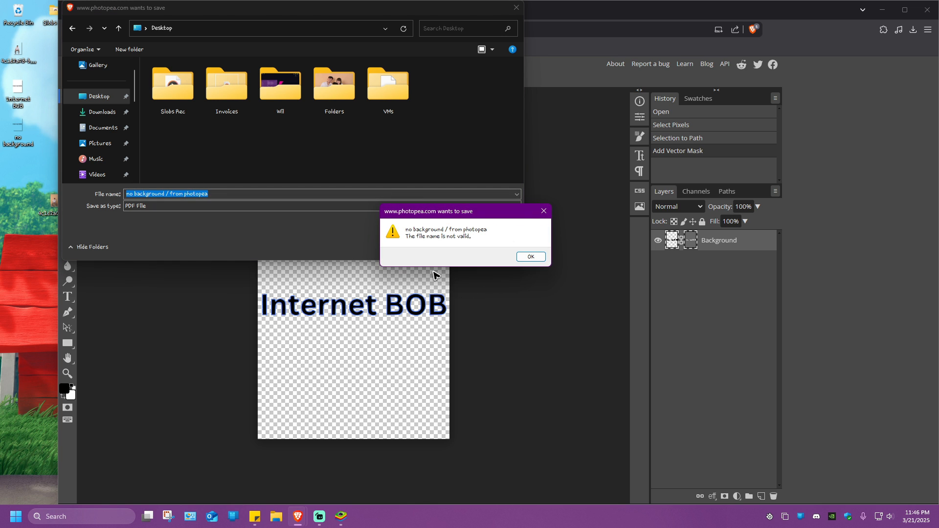
{"action": "left_click", "coordinate": [530, 256]}
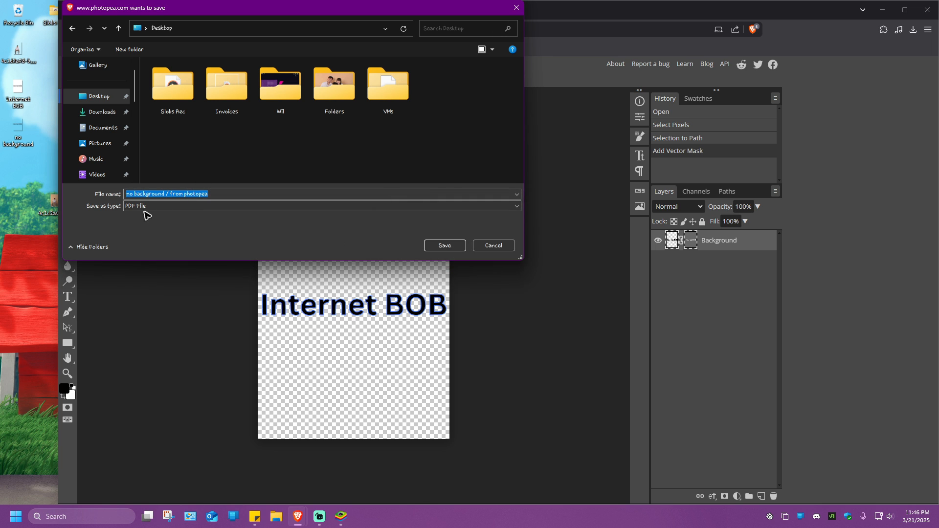
{"action": "left_click", "coordinate": [170, 194]}
{"action": "key", "text": "BackSpace"}
{"action": "type", "text": "X"}
{"action": "left_click", "coordinate": [445, 246]}
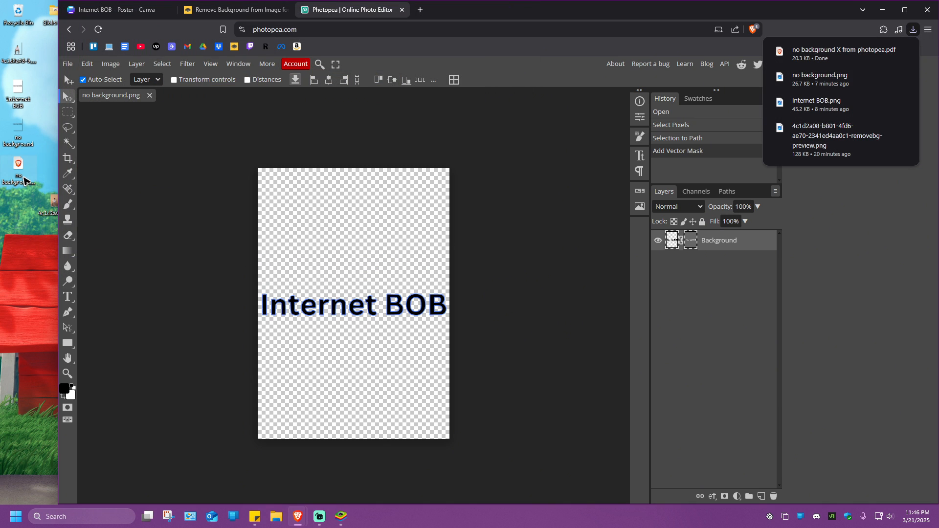
Step: Switch to the Internet BOB poster in Canva and delete its original text from the page
{"action": "left_click", "coordinate": [22, 179]}
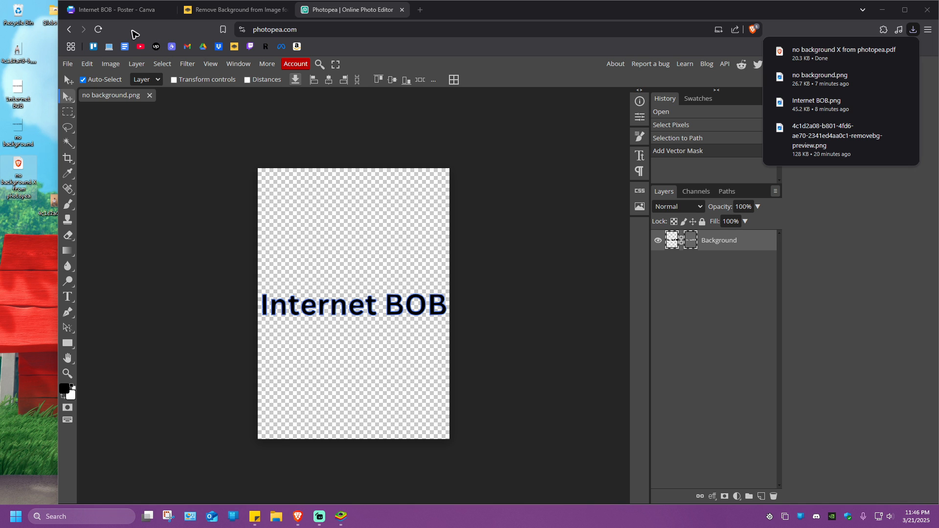
{"action": "left_click", "coordinate": [131, 16]}
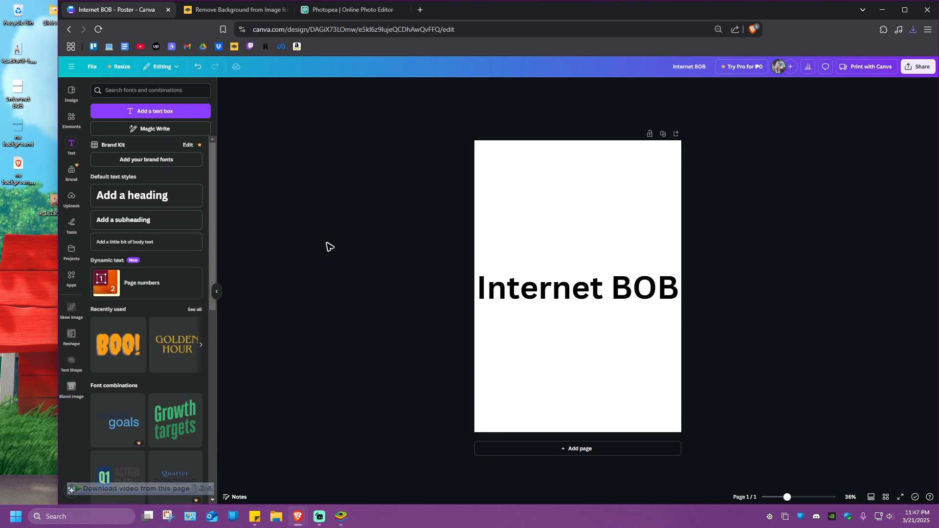
{"action": "left_click", "coordinate": [551, 299]}
{"action": "key", "text": "Delete"}
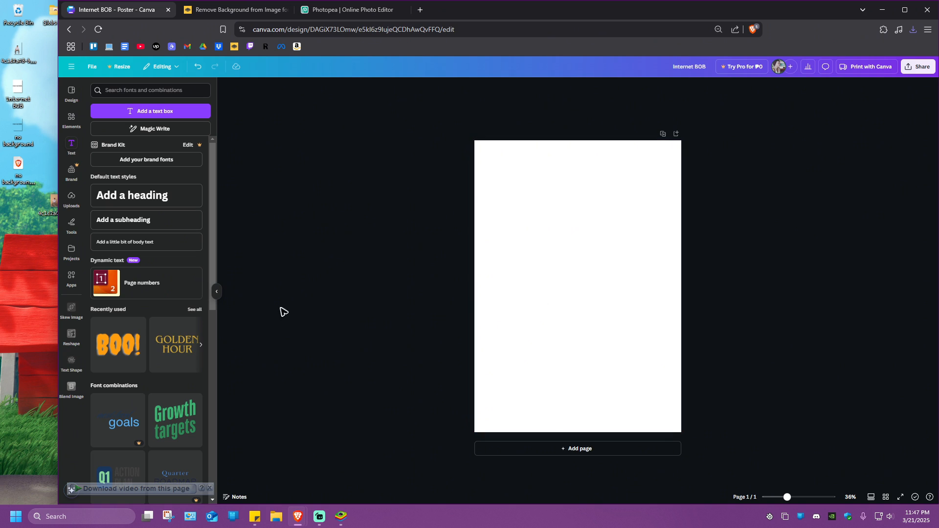
Step: Import the "no background X from photopea" PDF from the desktop into Canva and place its text on the blank poster page
{"action": "left_click_drag", "start_coordinate": [18, 174], "coordinate": [585, 303]}
{"action": "left_click", "coordinate": [905, 10]}
{"action": "left_click", "coordinate": [13, 248]}
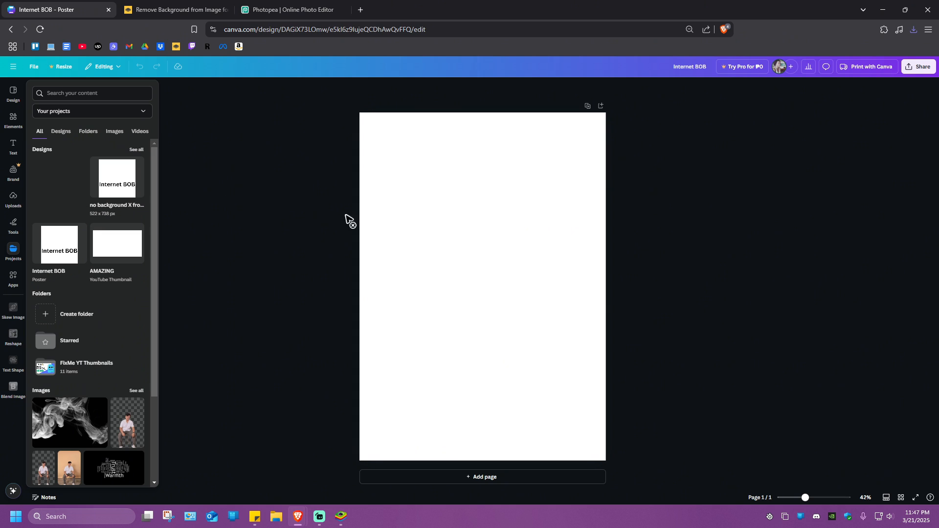
{"action": "left_click", "coordinate": [438, 248]}
{"action": "type", "text": "Internet BOB"}
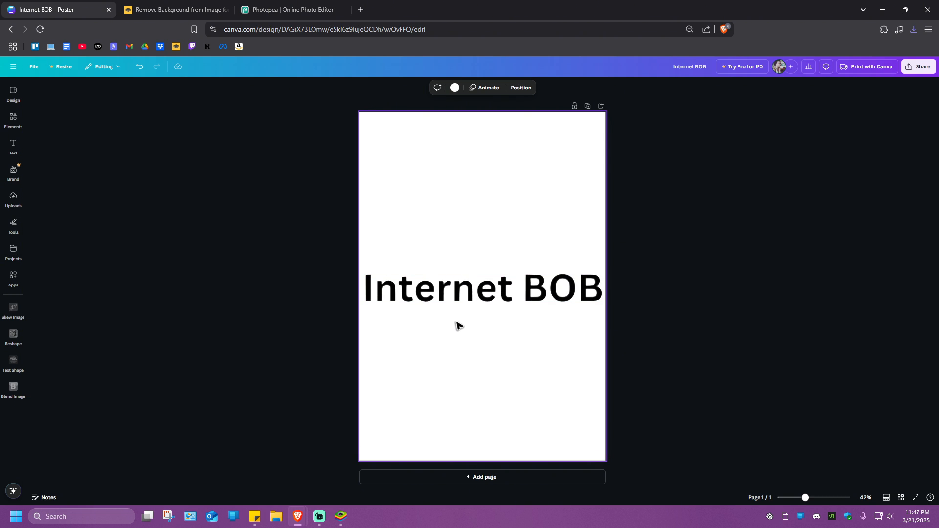
Step: Delete only the image inside the imported Internet BOB text, keeping its frame
{"action": "left_click", "coordinate": [473, 293]}
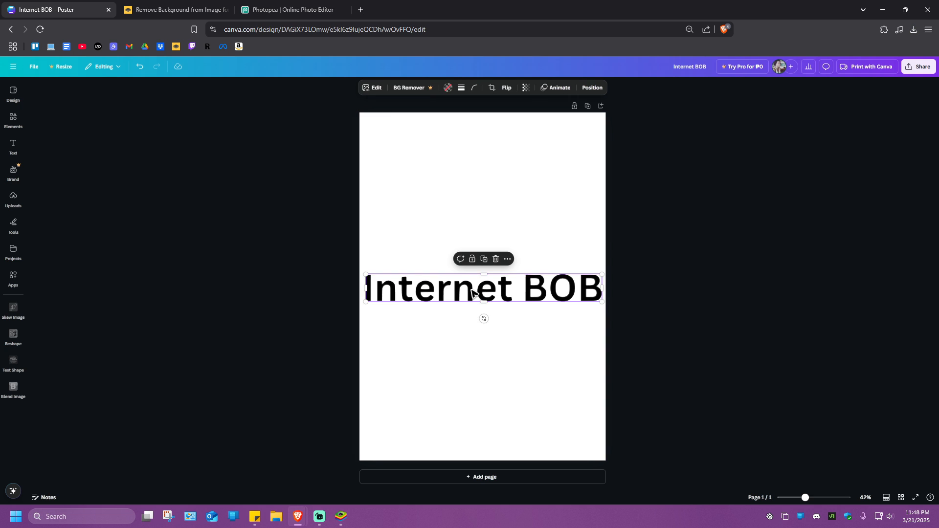
{"action": "left_click", "coordinate": [496, 259]}
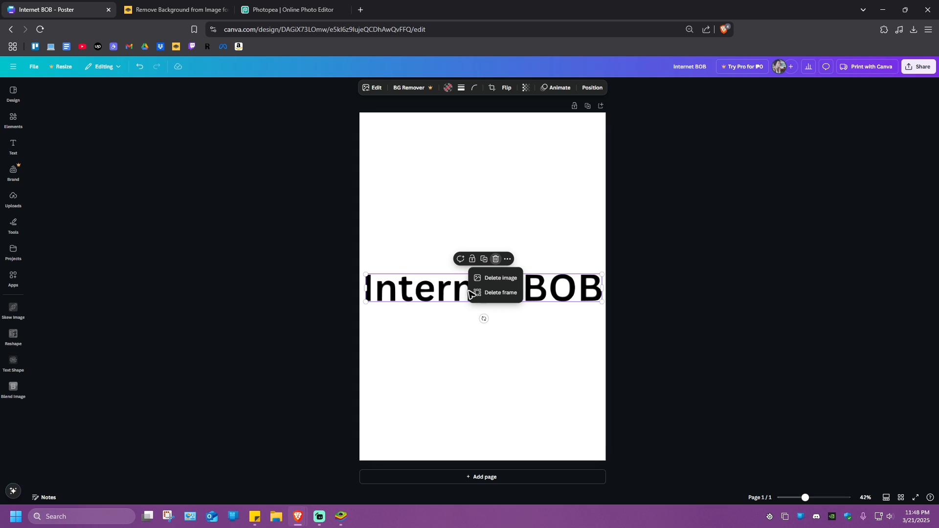
{"action": "left_click", "coordinate": [499, 278]}
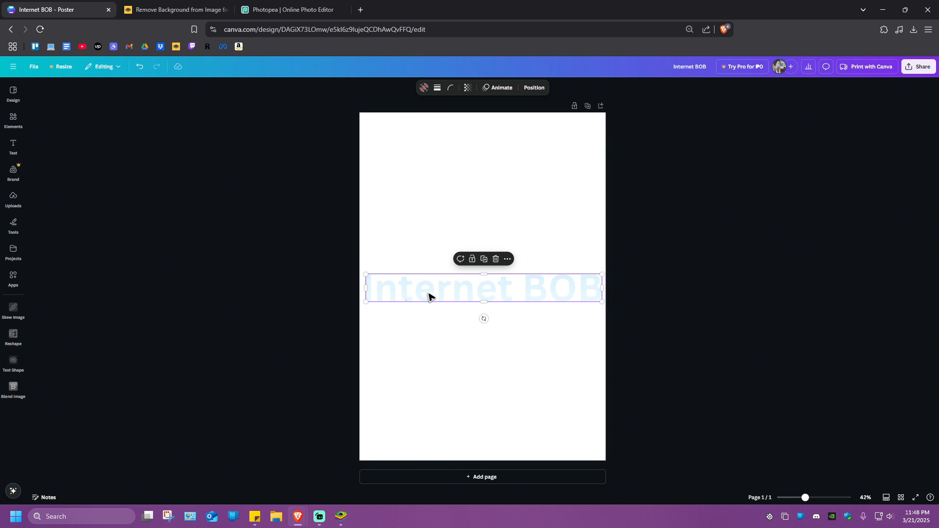
{"action": "left_click_drag", "start_coordinate": [367, 275], "coordinate": [369, 262]}
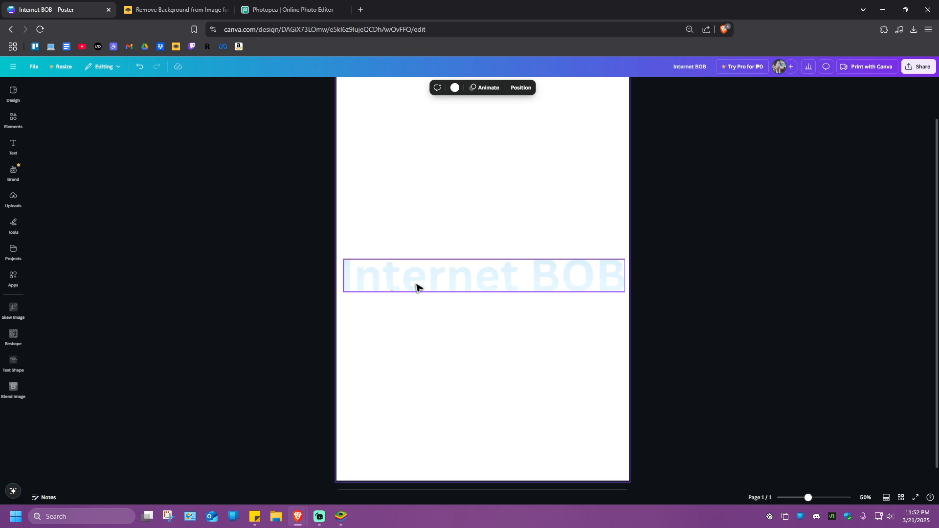
Step: Fill the empty Internet BOB text frame with the smoke image from the uploads
{"action": "left_click", "coordinate": [14, 95]}
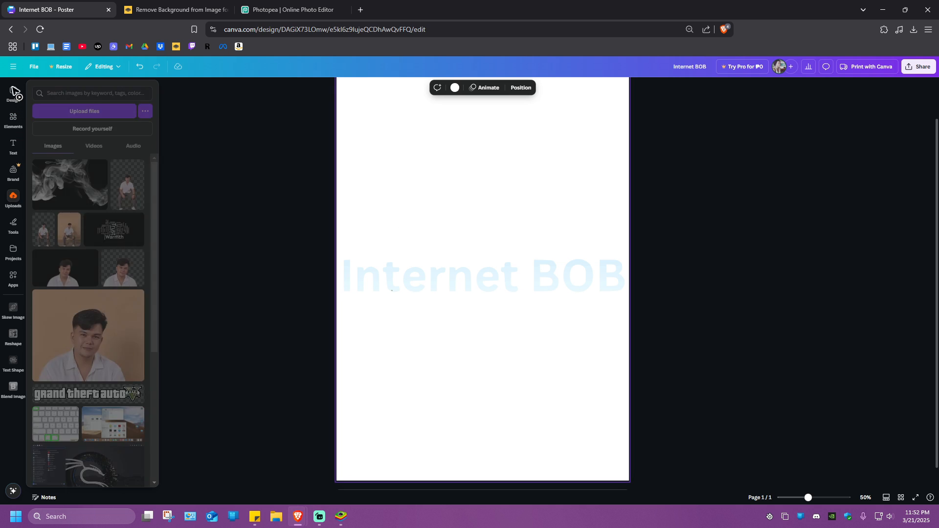
{"action": "left_click", "coordinate": [15, 201]}
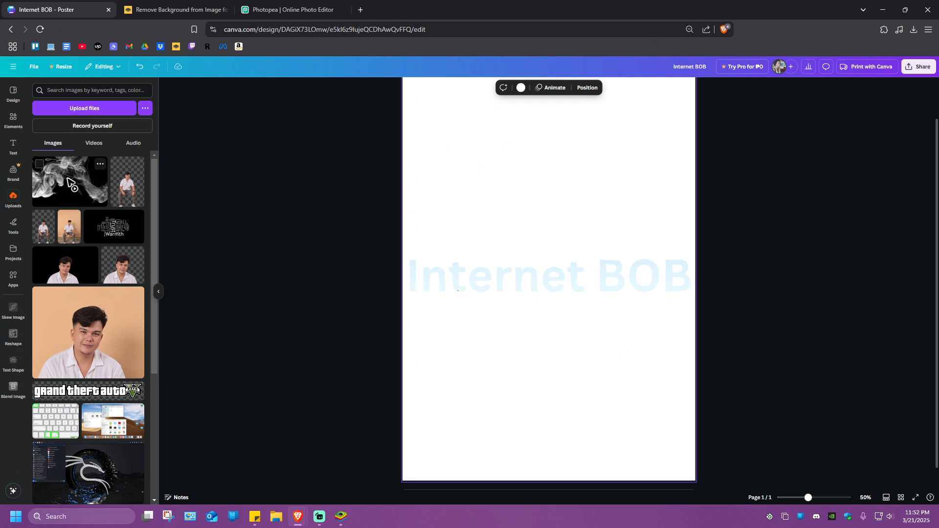
{"action": "left_click_drag", "start_coordinate": [68, 179], "coordinate": [486, 278]}
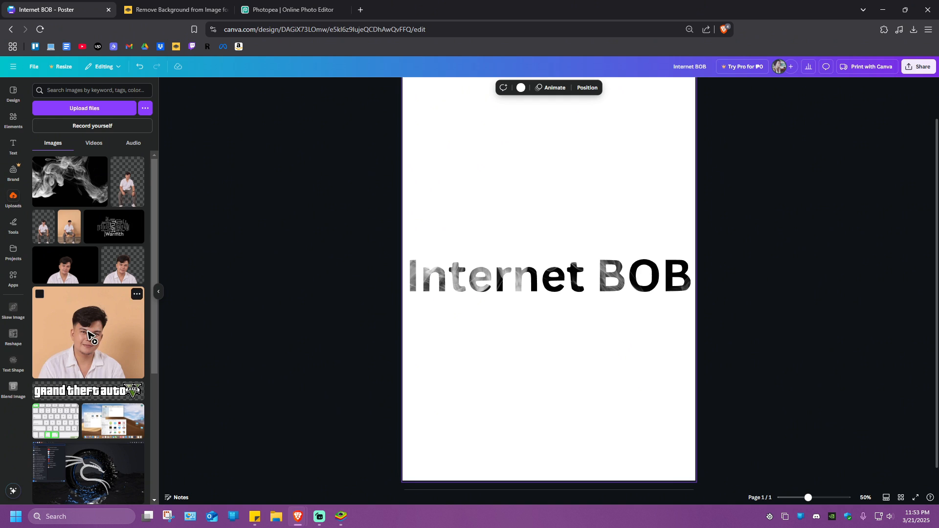
Step: Replace the text frame's fill with the large portrait photo from the uploads, and resize and reposition the frame on the page
{"action": "left_click_drag", "start_coordinate": [122, 313], "coordinate": [529, 191]}
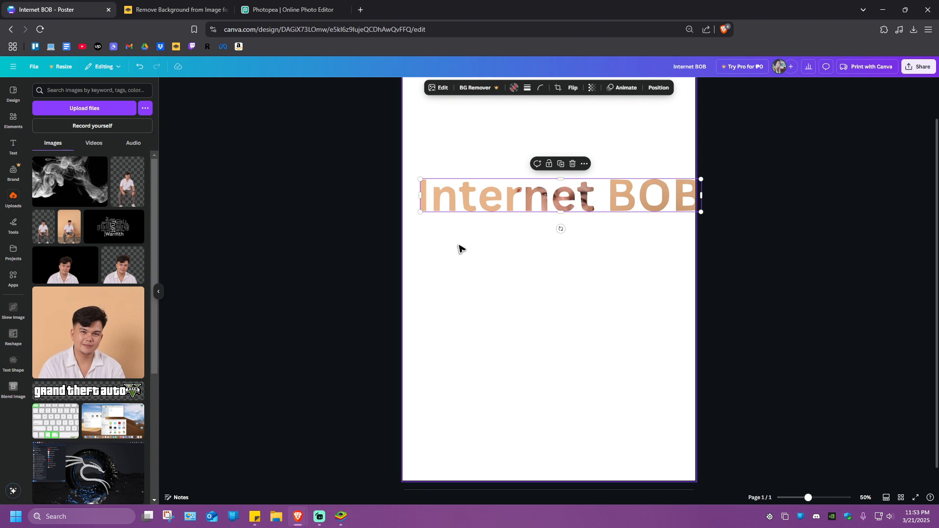
{"action": "left_click_drag", "start_coordinate": [419, 213], "coordinate": [297, 429]}
{"action": "left_click_drag", "start_coordinate": [481, 197], "coordinate": [557, 180]}
{"action": "left_click_drag", "start_coordinate": [352, 212], "coordinate": [437, 189]}
{"action": "left_click_drag", "start_coordinate": [497, 185], "coordinate": [483, 245]}
Step: Fill the text frame with the "Warmth" word-cloud image and shrink the frame to fit within the page width
{"action": "scroll", "coordinate": [100, 322], "scroll_direction": "down", "scroll_amount": 4}
{"action": "scroll", "coordinate": [100, 323], "scroll_direction": "up", "scroll_amount": 4}
{"action": "left_click_drag", "start_coordinate": [115, 227], "coordinate": [468, 246]}
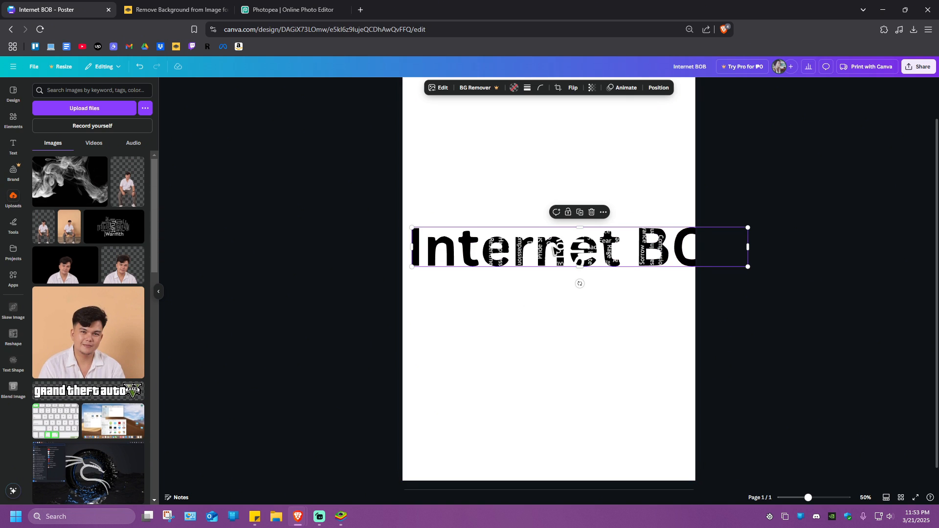
{"action": "left_click_drag", "start_coordinate": [747, 266], "coordinate": [675, 259]}
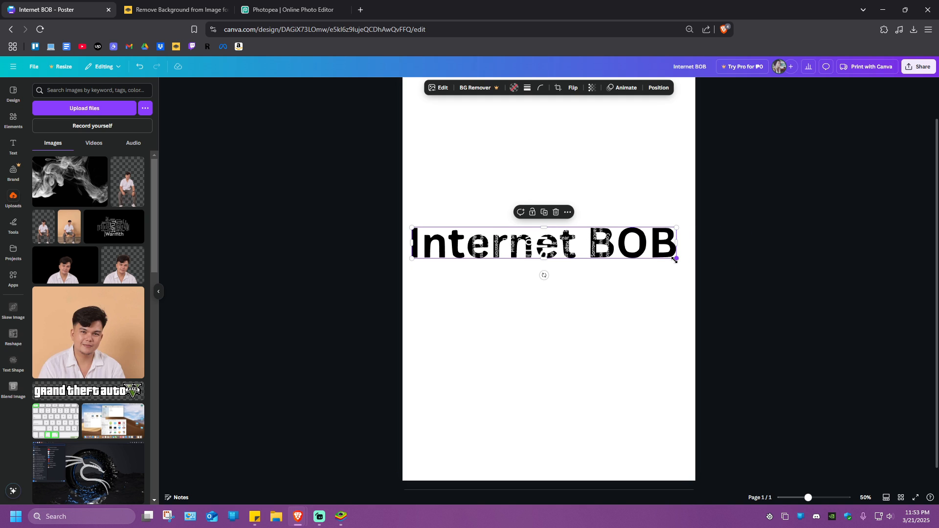